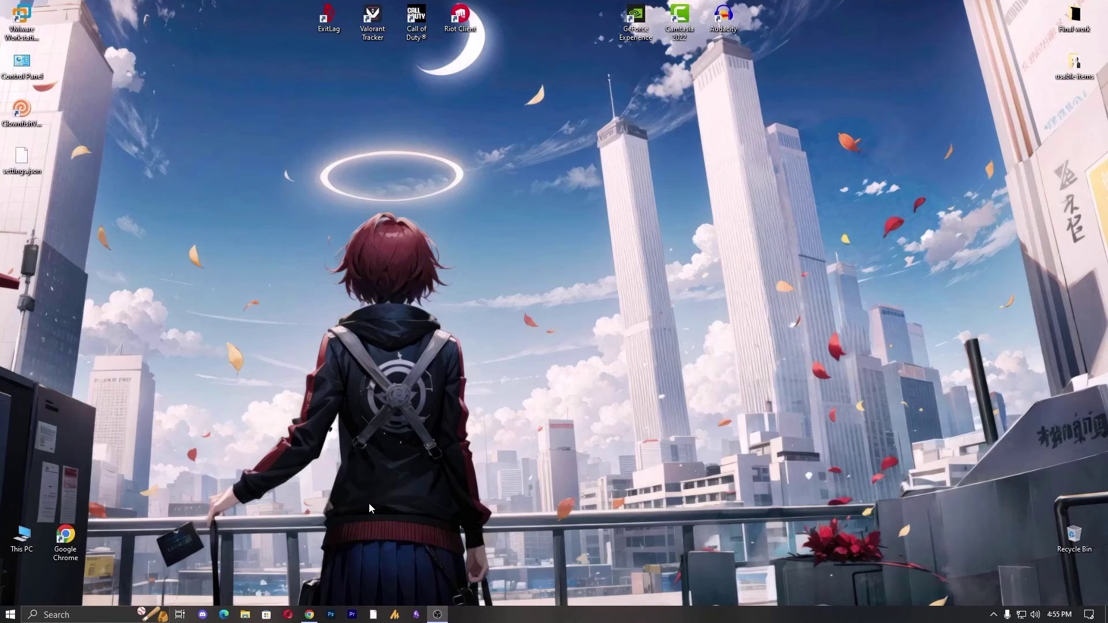
Go from the Google results to the megabasterd GitHub repo and open its v7.76 Latest release
click(317, 613)
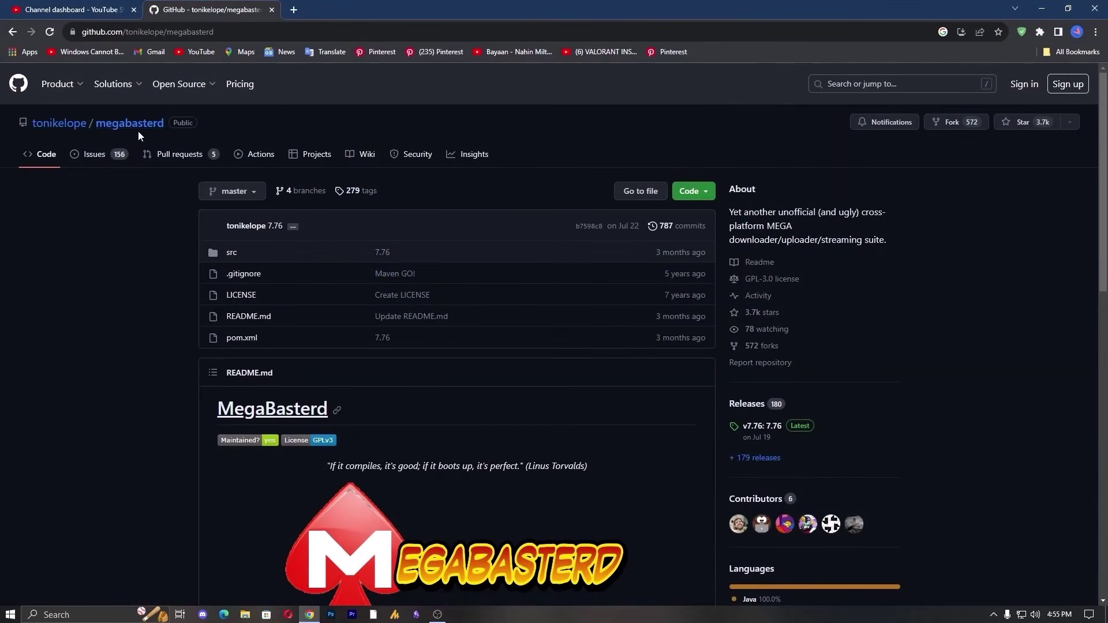
key(alt+Left)
drag(139, 93, 211, 93)
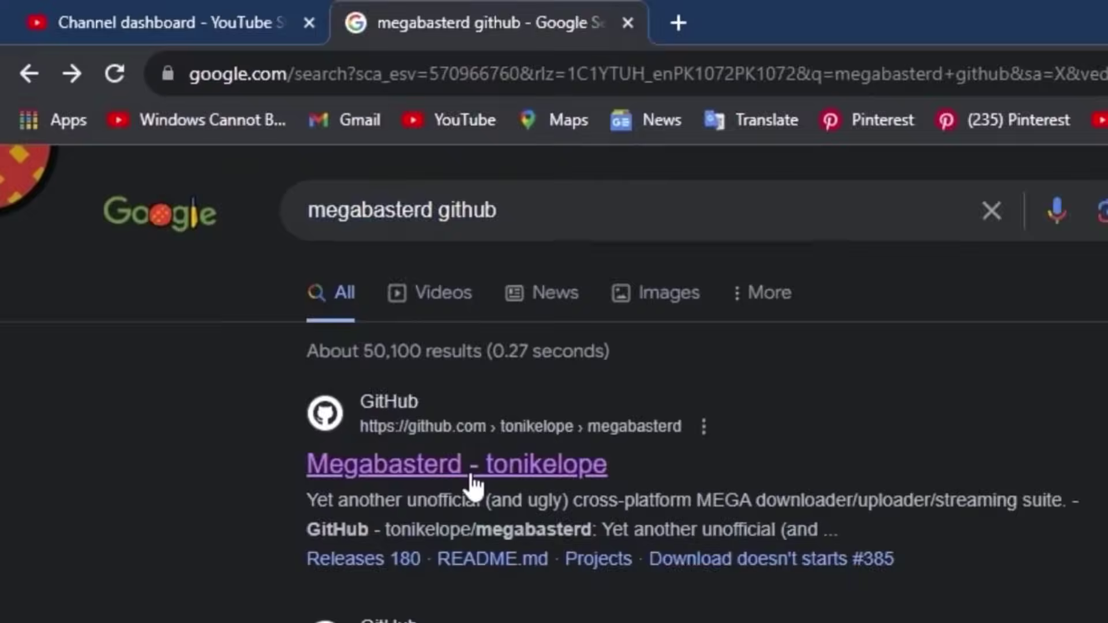
click(470, 485)
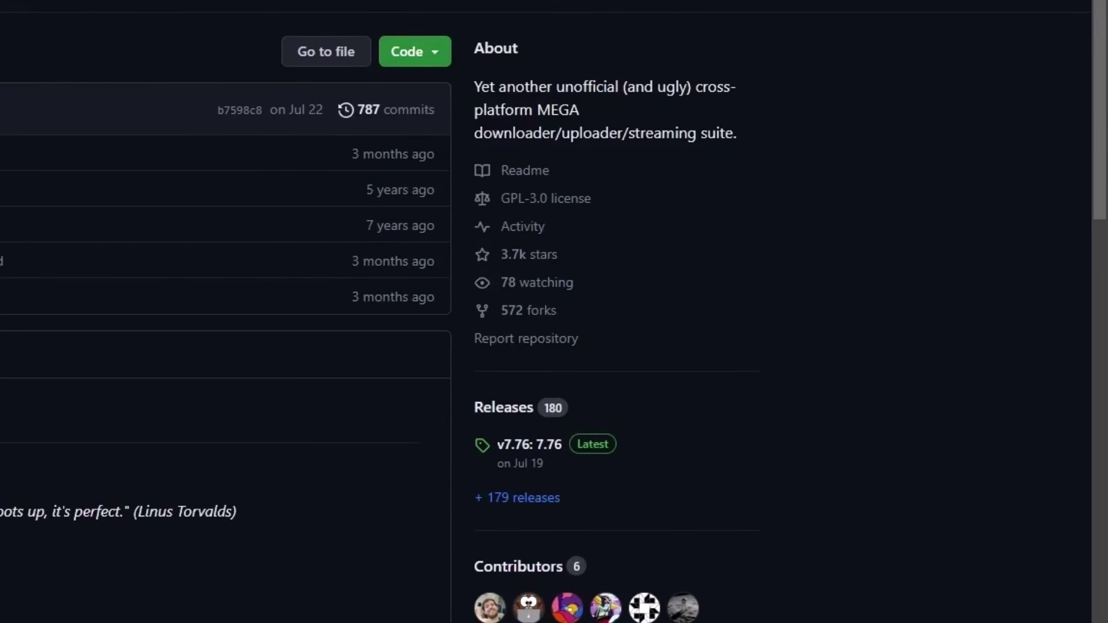
click(592, 445)
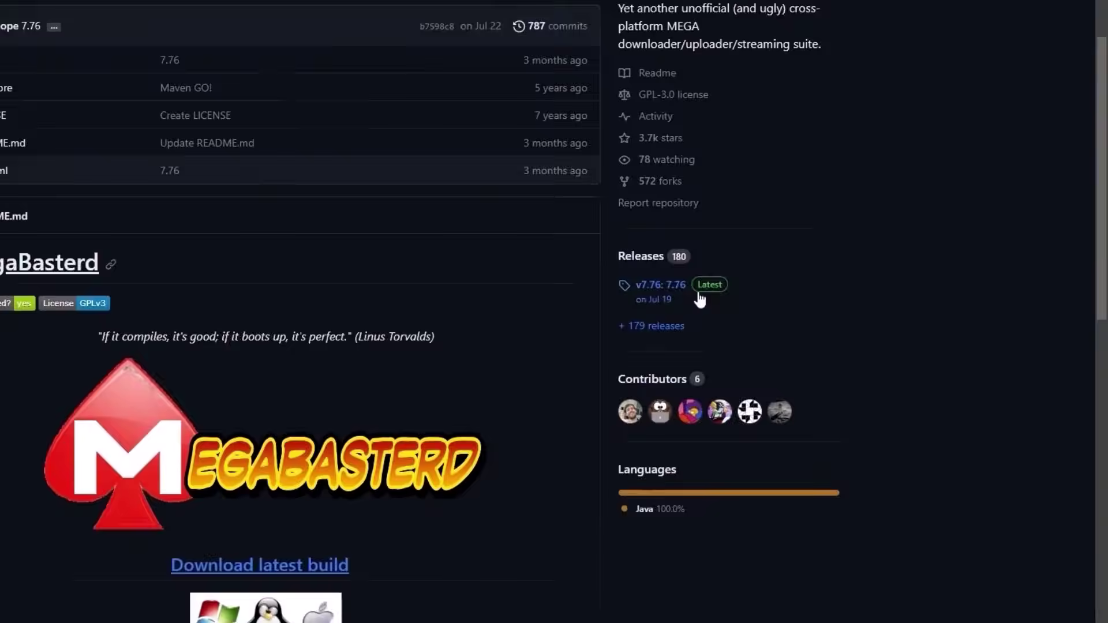
scroll(580, 301, down, 5)
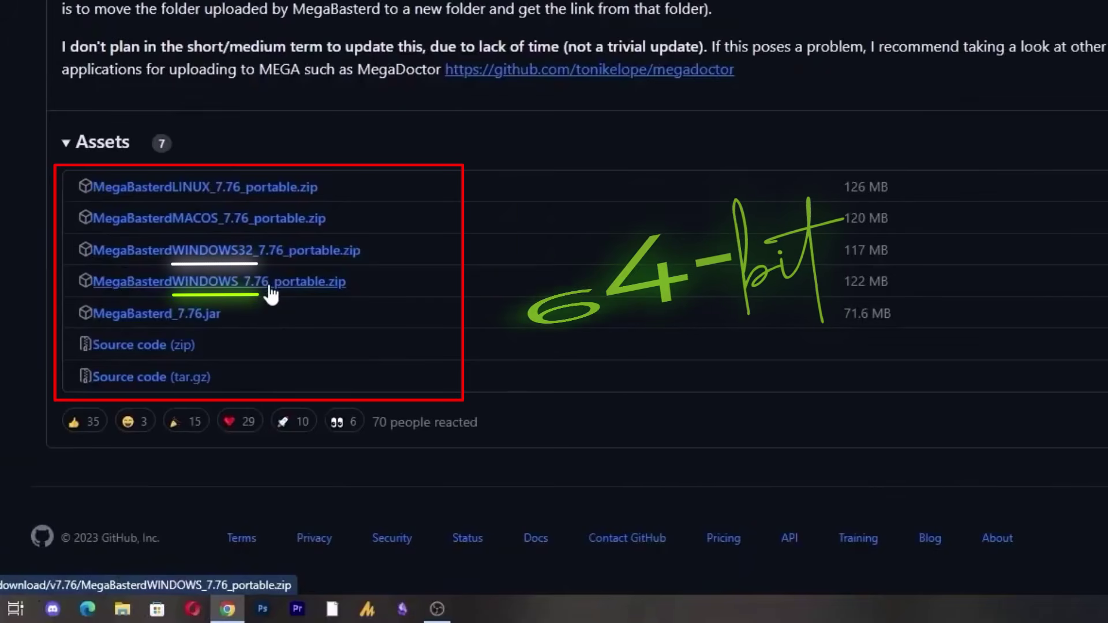
Save MegaBasterdWINDOWS_7.76_portable.zip to Downloads > Compressed and check its download progress
right_click(270, 292)
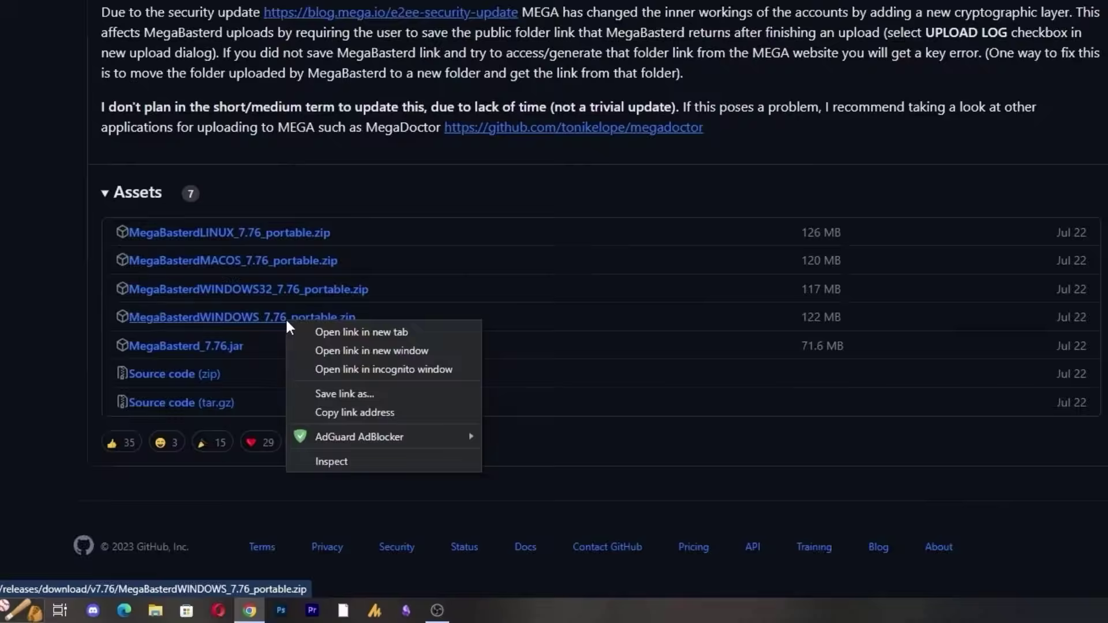
click(303, 305)
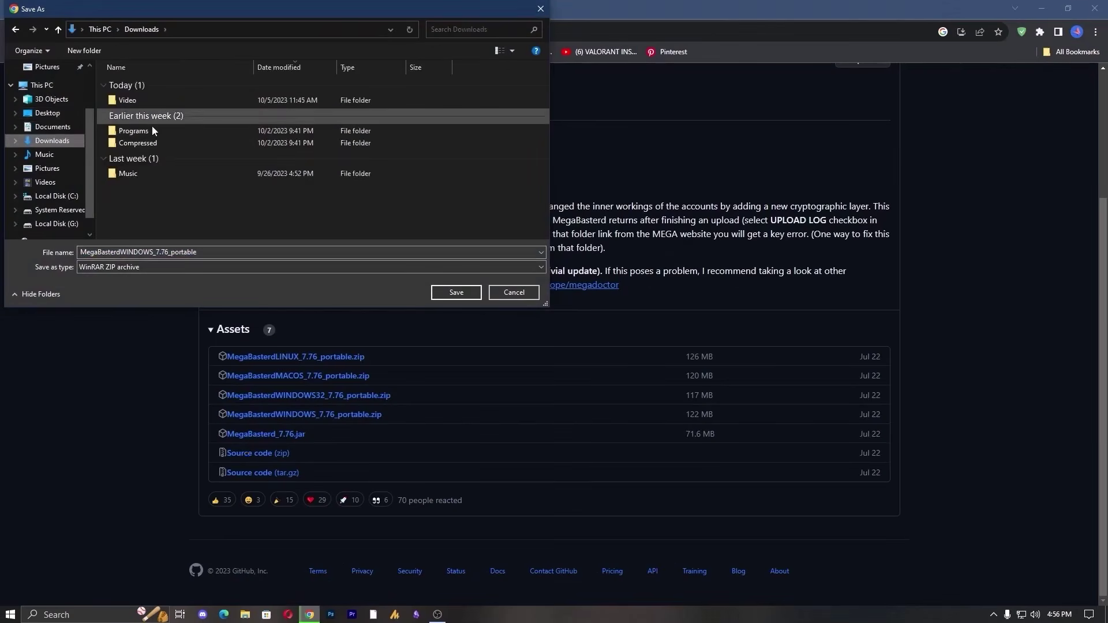
click(150, 140)
click(445, 296)
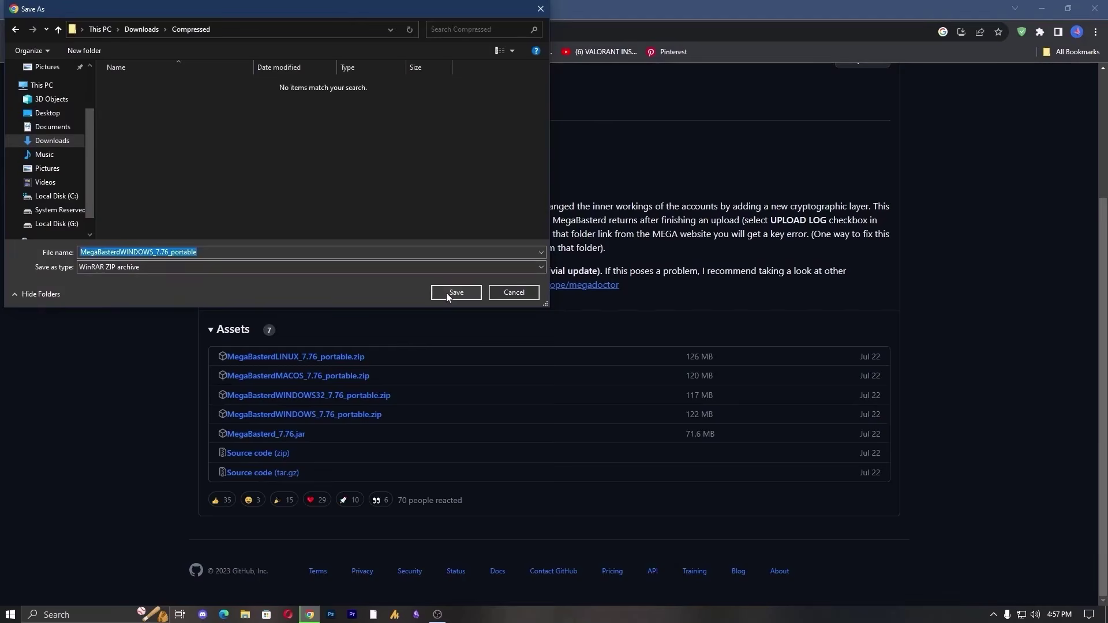
click(1021, 39)
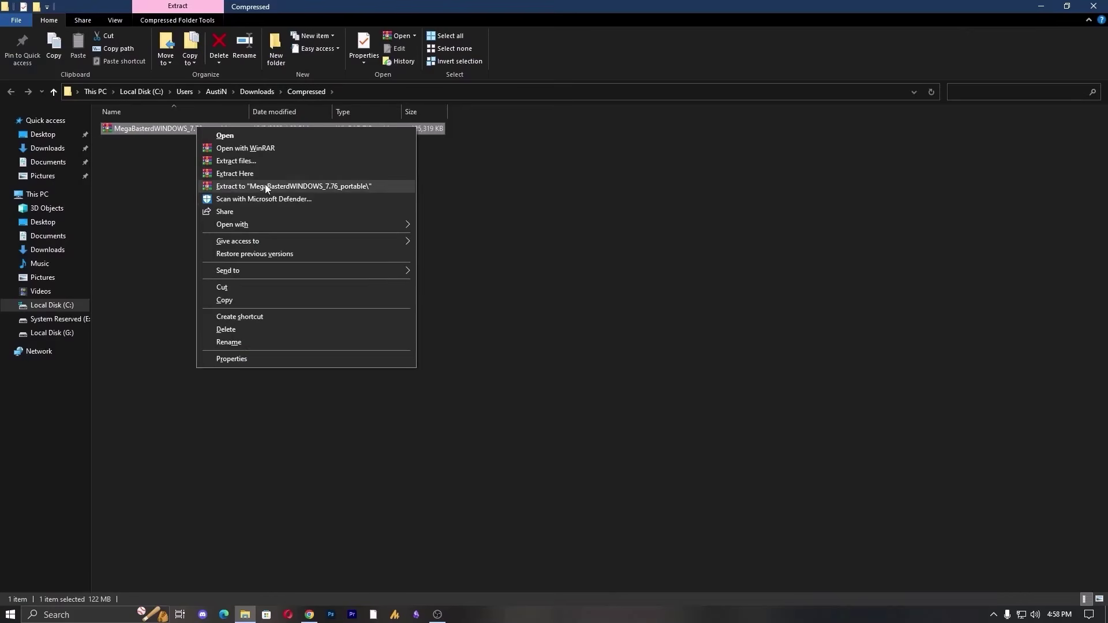
Extract the MegaBasterd zip, then launch the batch file inside the extracted MegaBasterdWINDOWS folder
click(265, 183)
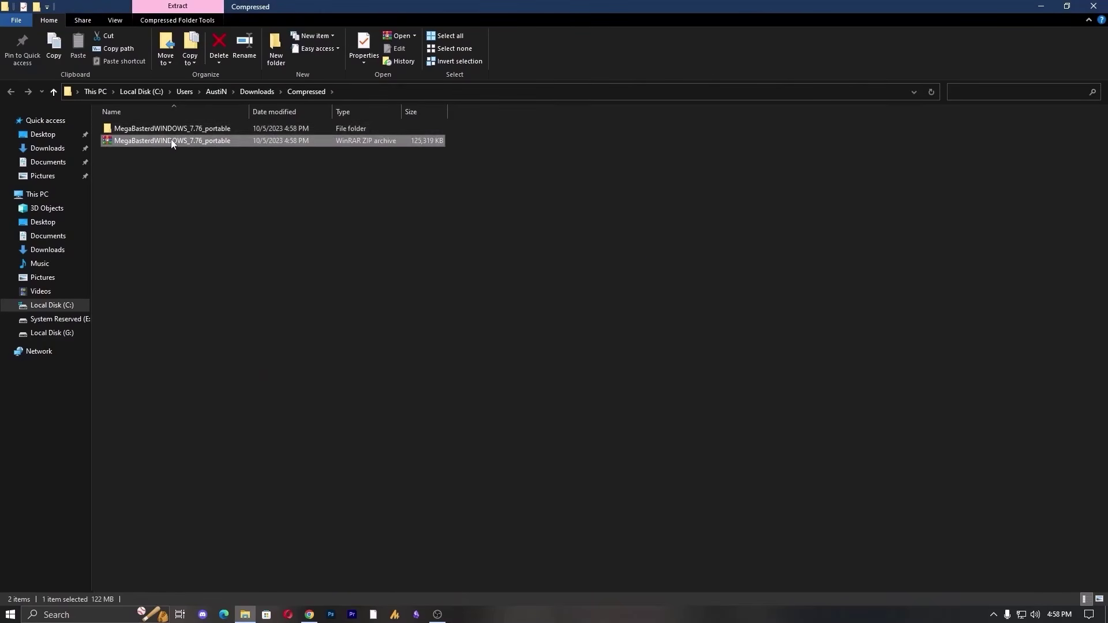
double_click(161, 129)
double_click(160, 128)
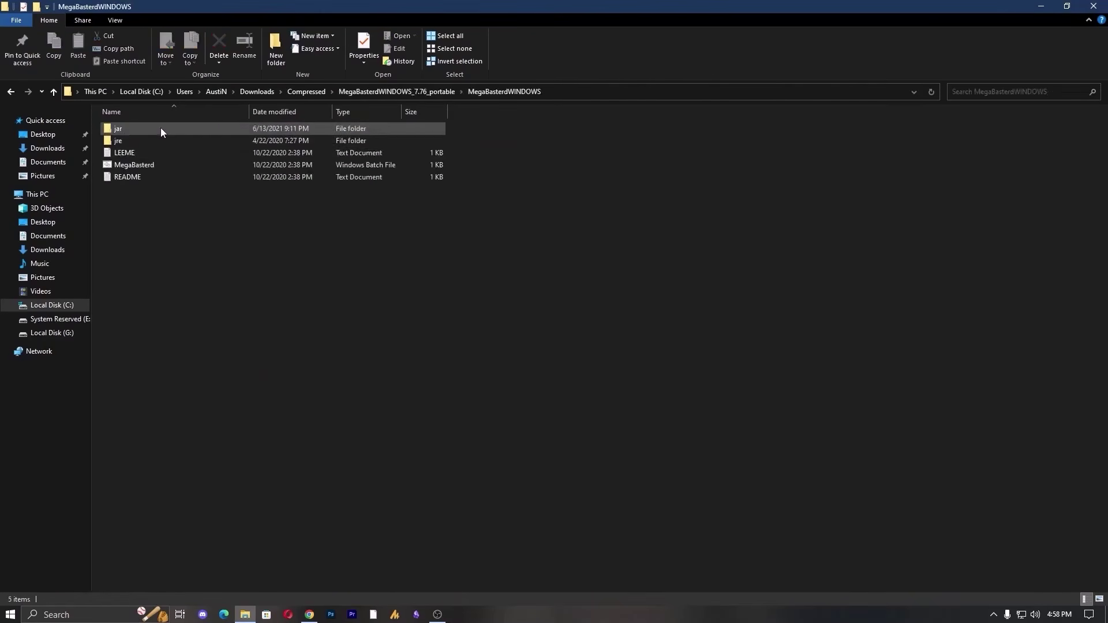
double_click(139, 168)
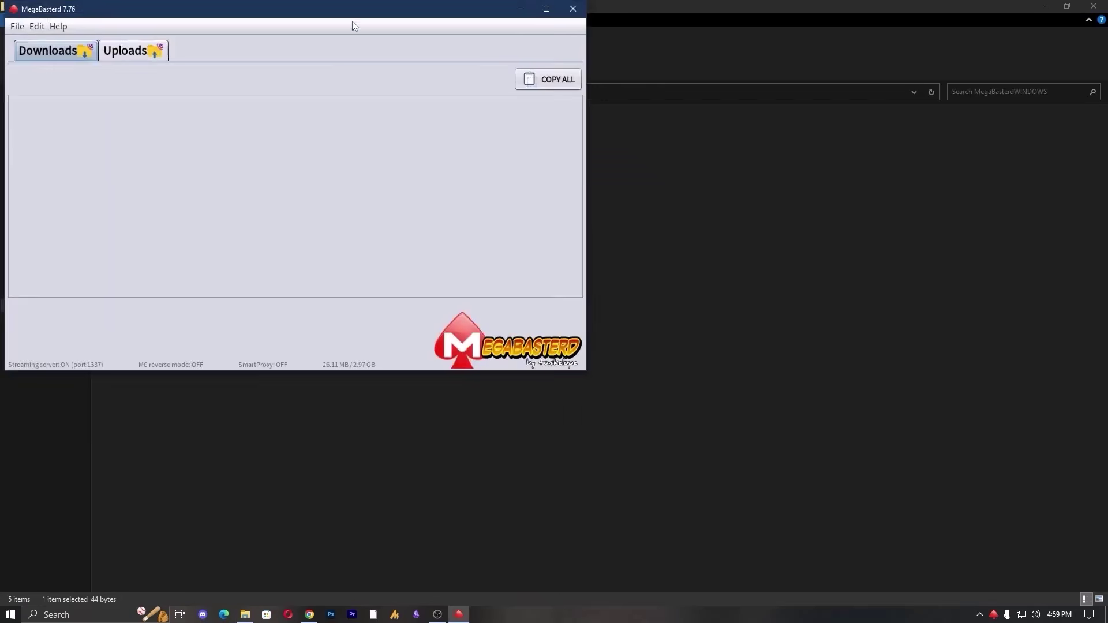
Move MegaBasterd to the screen centre, open File > New download, and close the Link Grabber
drag(331, 18, 530, 145)
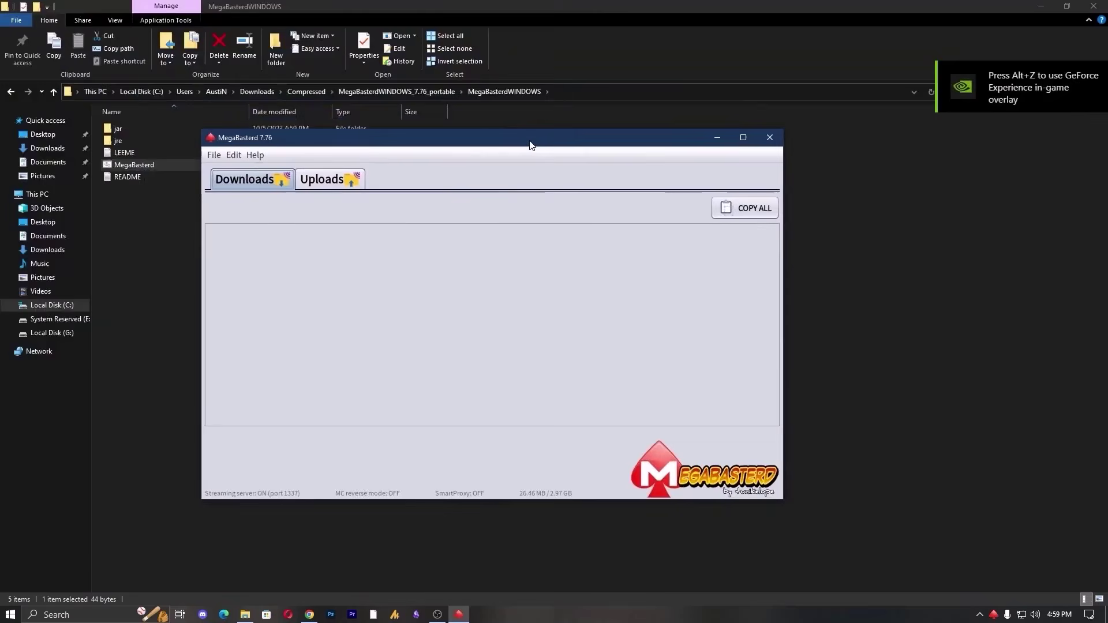
click(213, 157)
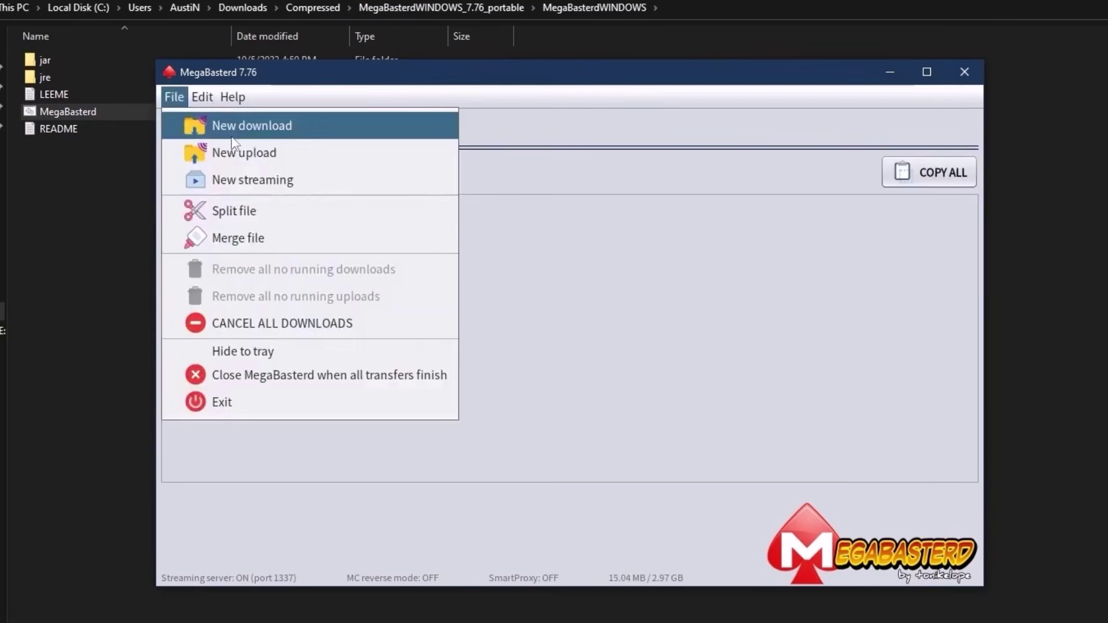
click(295, 134)
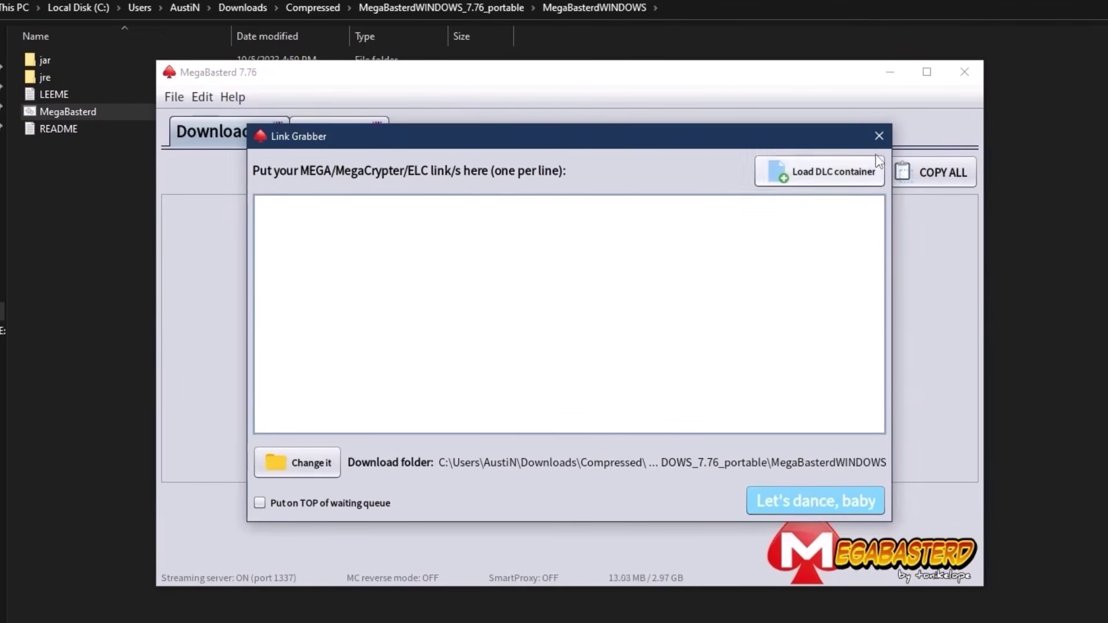
click(878, 135)
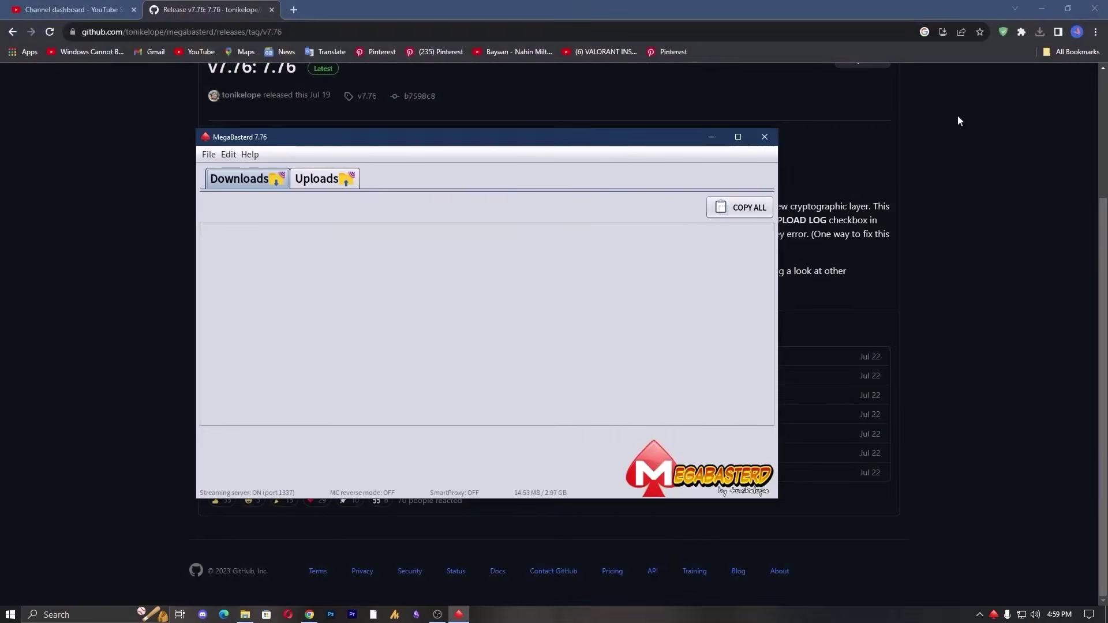
Search Google for a free proxy scraper, then find Cloudflare WARP in Start and open its context menu
click(294, 9)
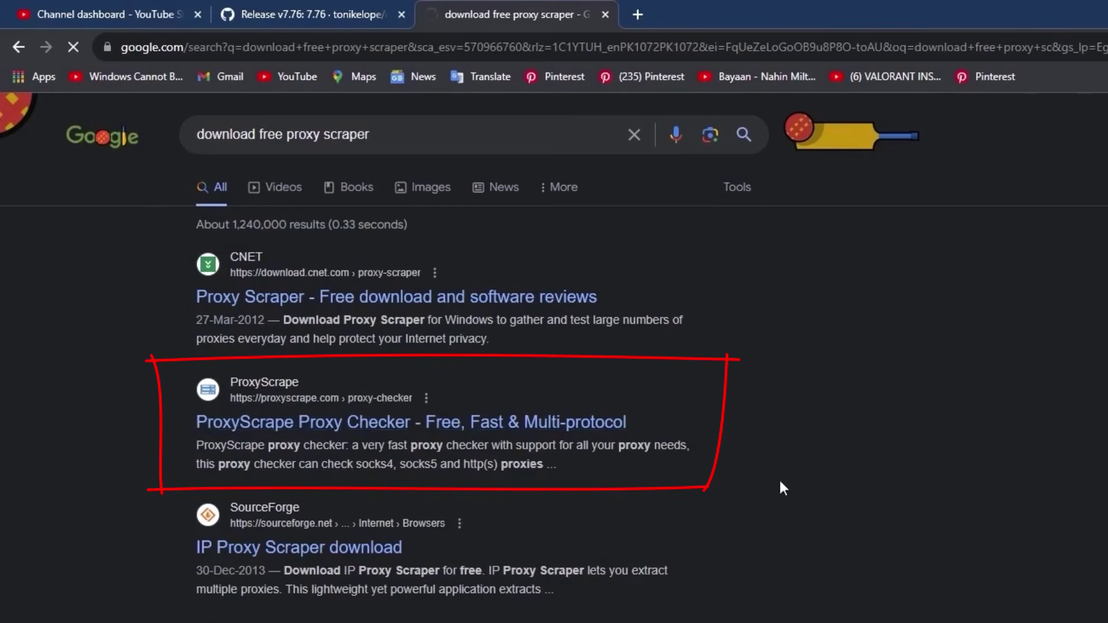
key(super)
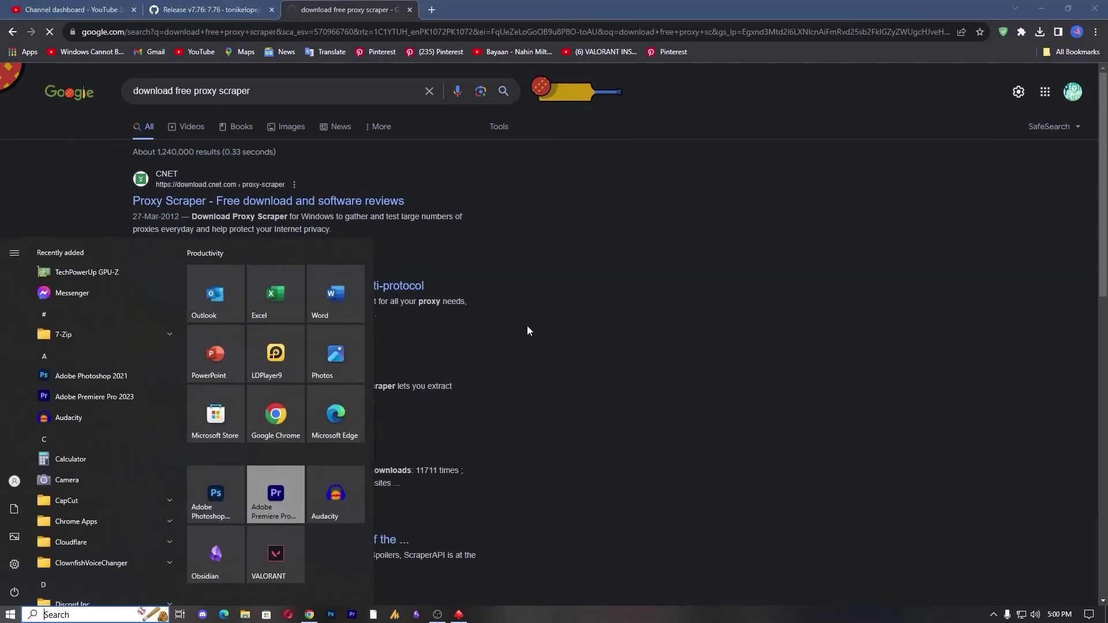
text(war)
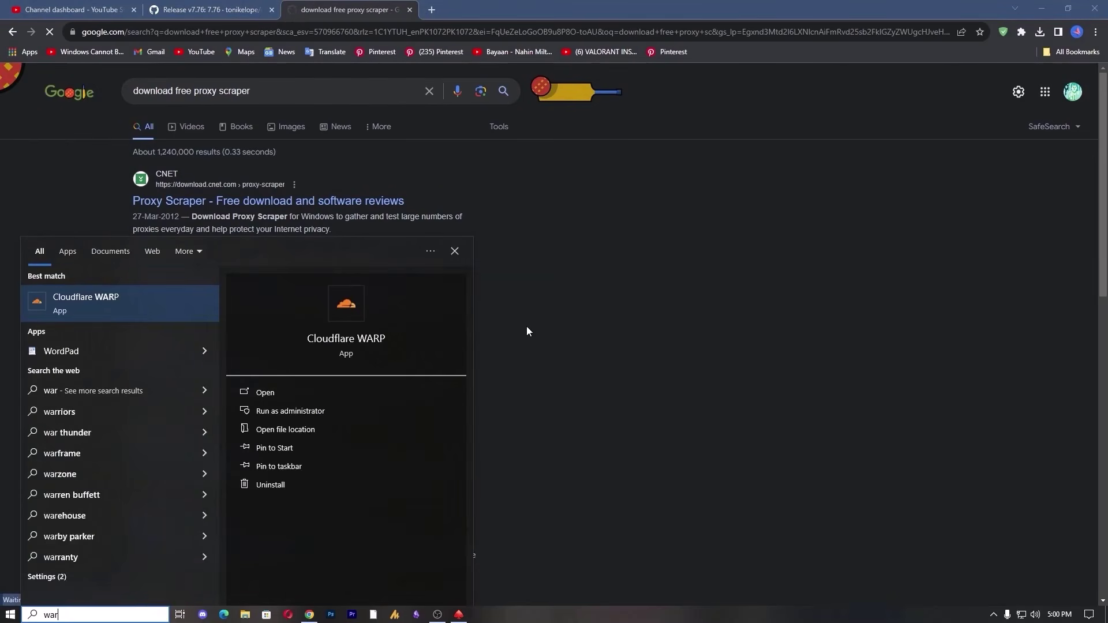
right_click(122, 303)
Open Cloudflare WARP, change its connection setting, close it, and reload the ProxyScrape proxy checker page
click(180, 335)
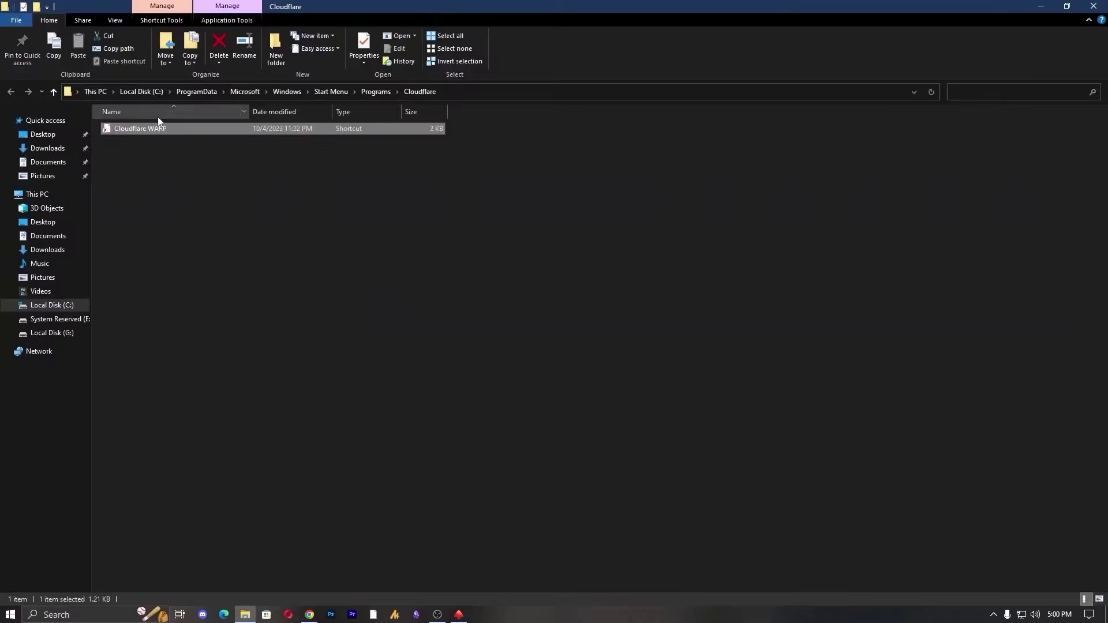
key(Return)
click(1081, 592)
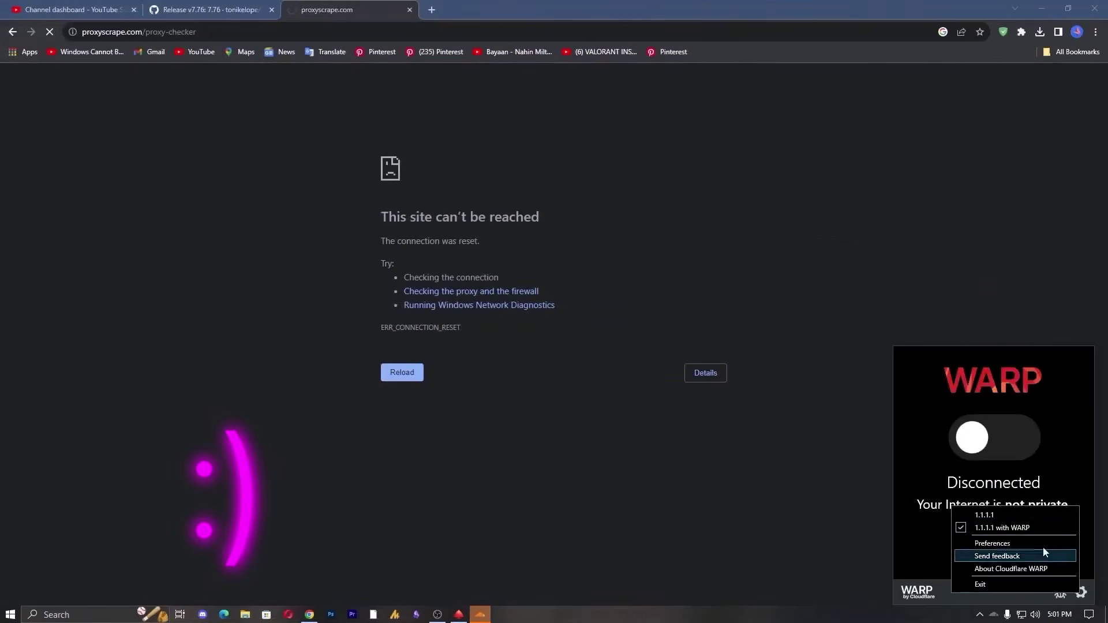
click(992, 451)
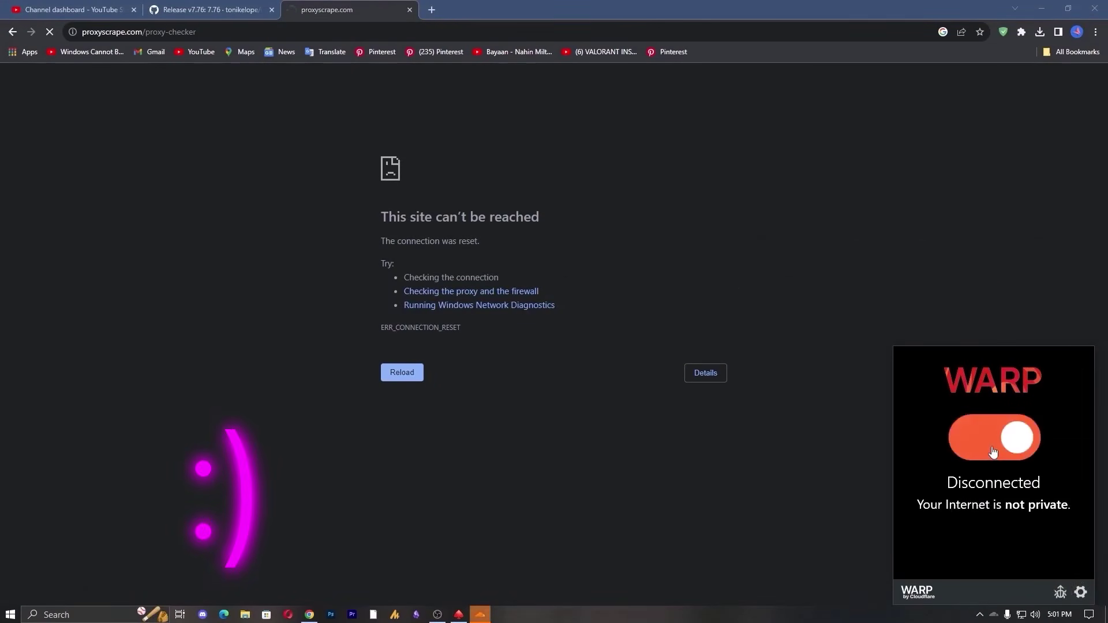
click(93, 123)
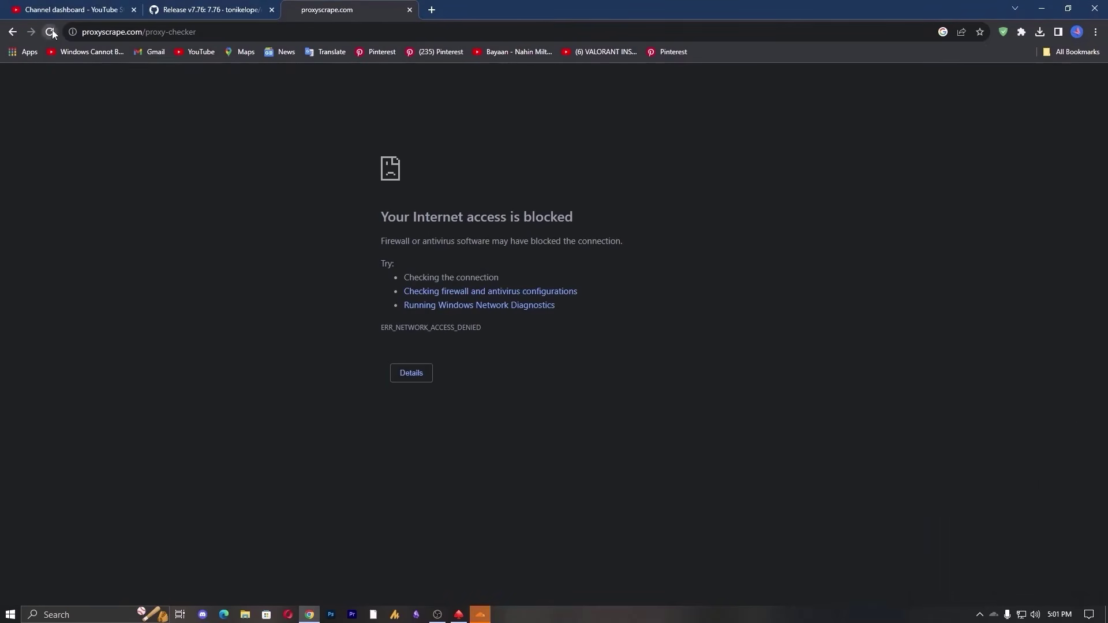
click(51, 31)
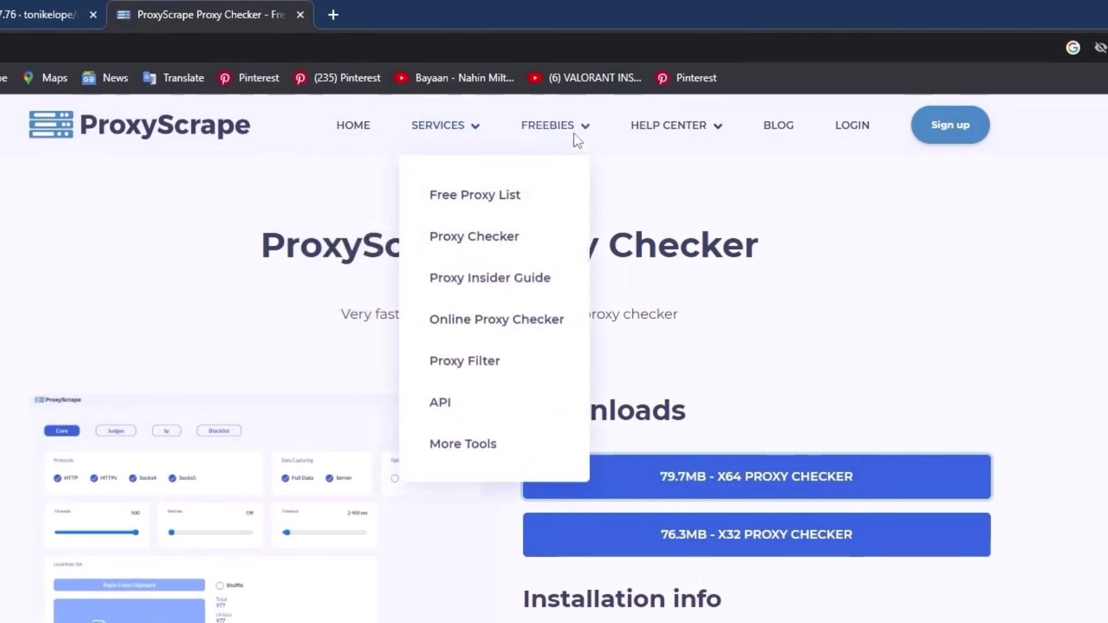
On ProxyScrape's Free Proxy List, set the HTTP timeout to 1000ms and save the list as http_proxies on the Desktop
click(523, 203)
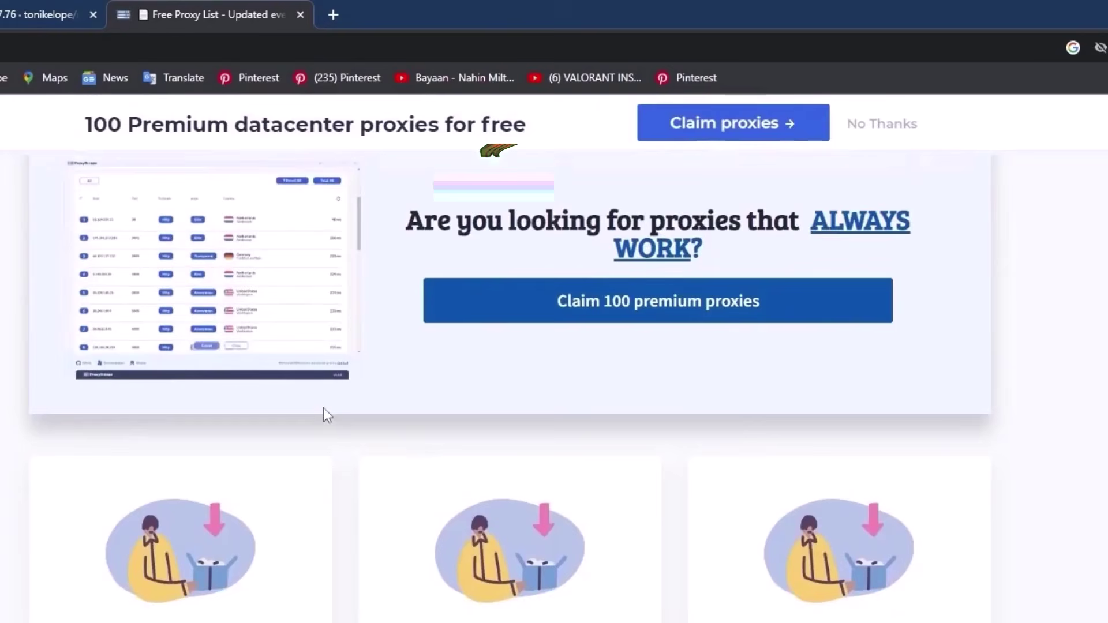
scroll(335, 486, down, 2)
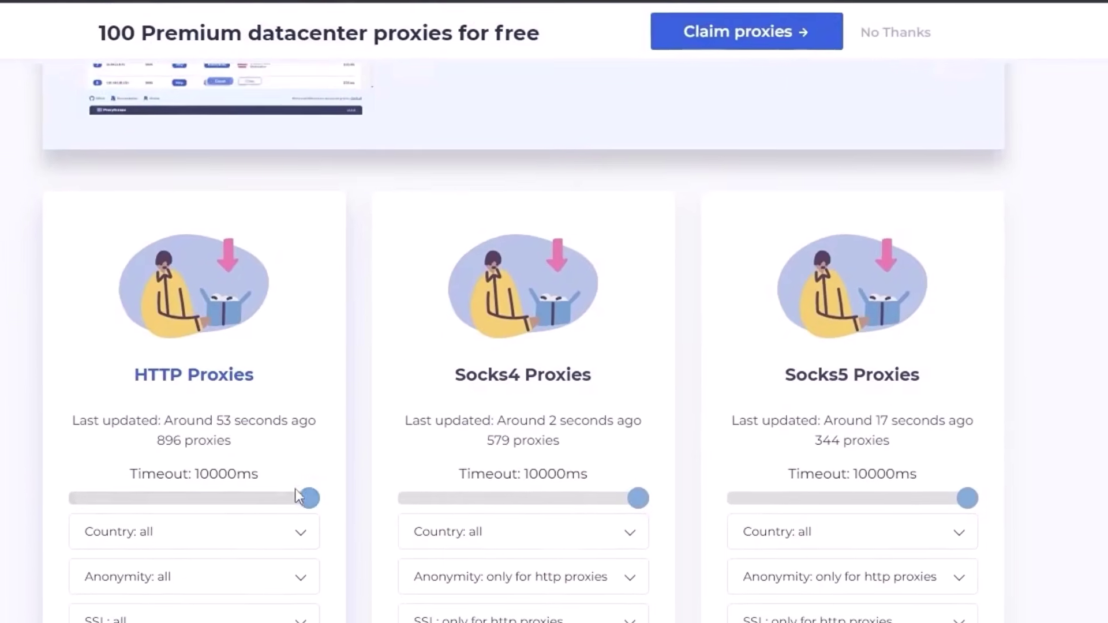
drag(326, 381, 120, 392)
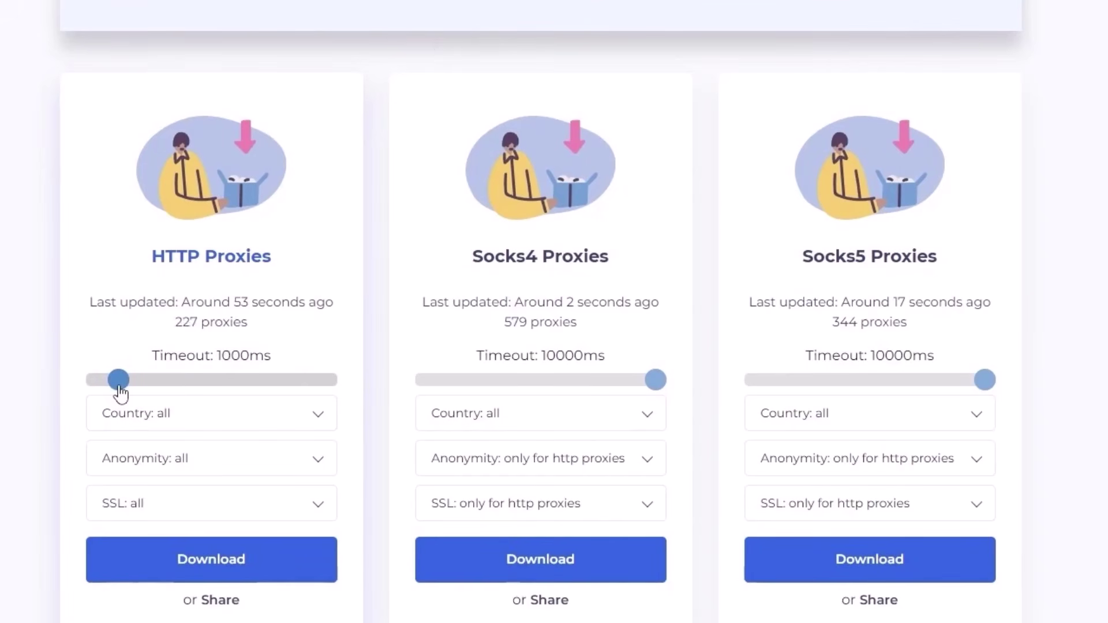
click(243, 567)
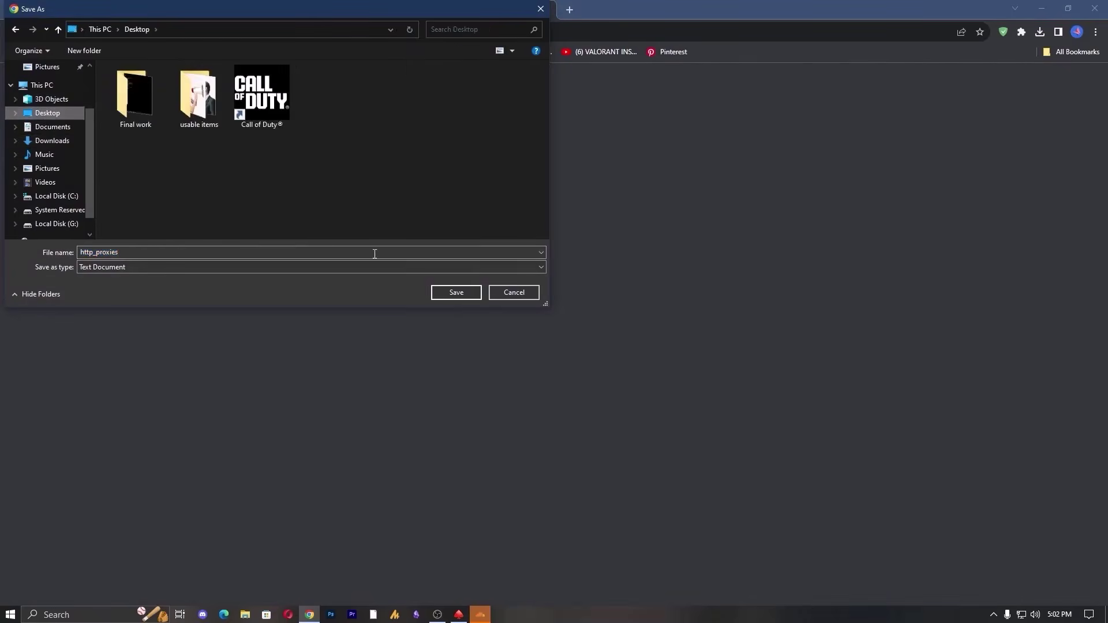
click(456, 293)
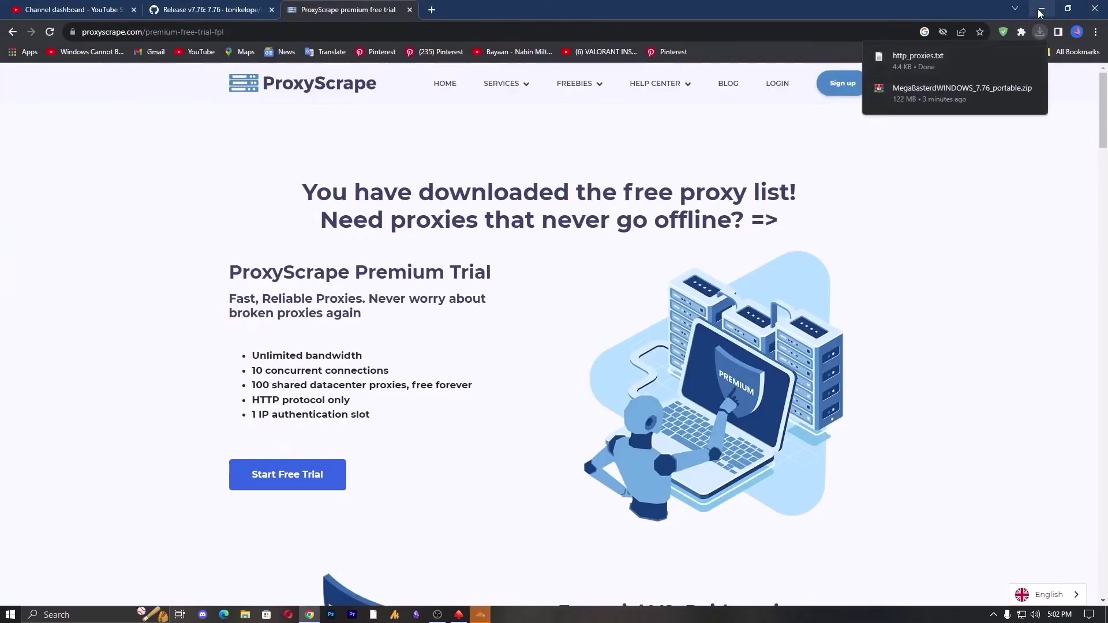
Open MegaBasterd's Settings and tick Use SmartProxy, dismissing its warning
click(1042, 8)
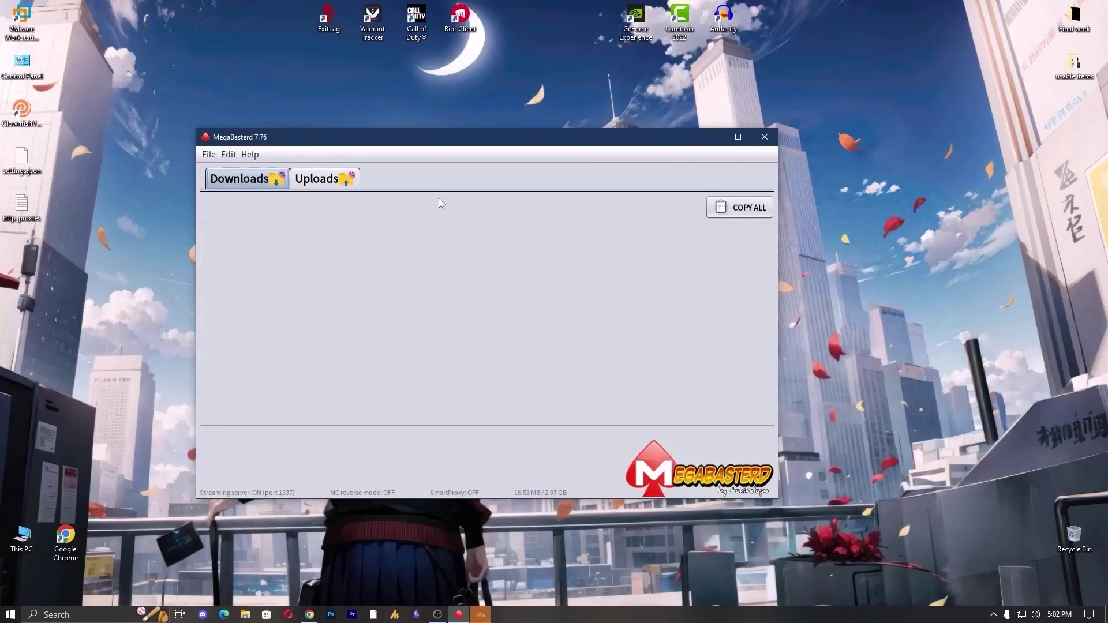
click(229, 154)
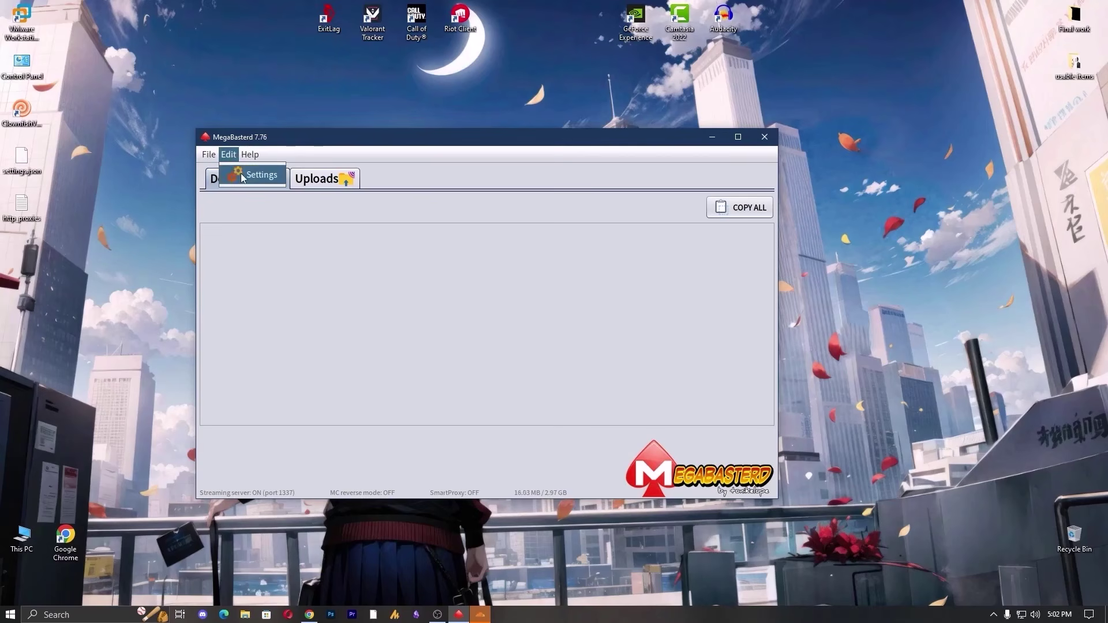
click(242, 177)
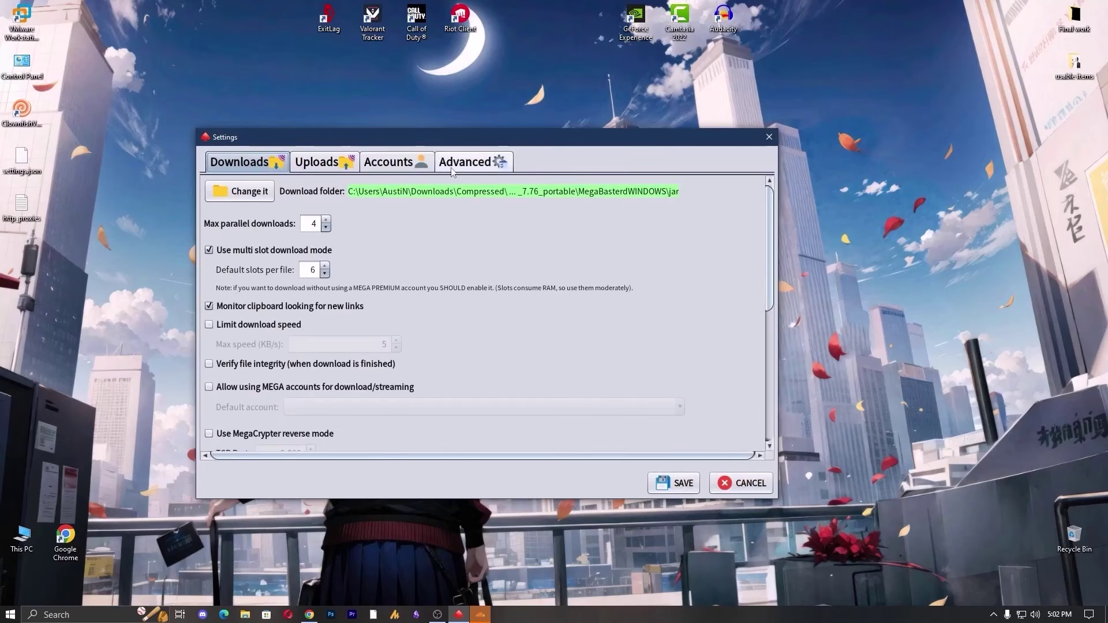
scroll(450, 395, down, 5)
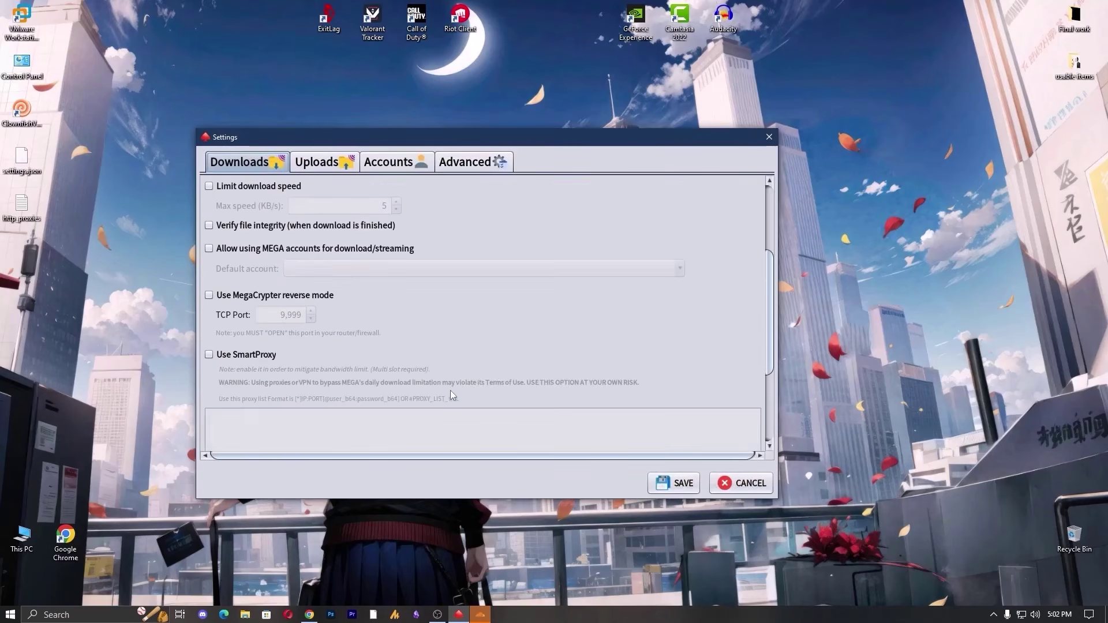
scroll(451, 394, down, 1)
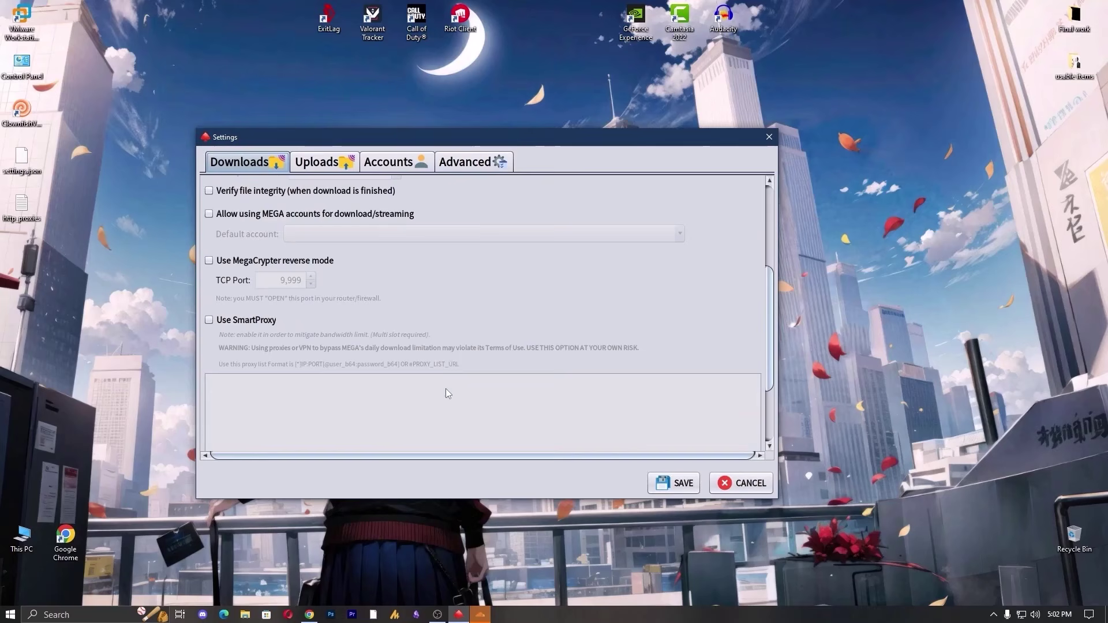
click(208, 321)
click(643, 343)
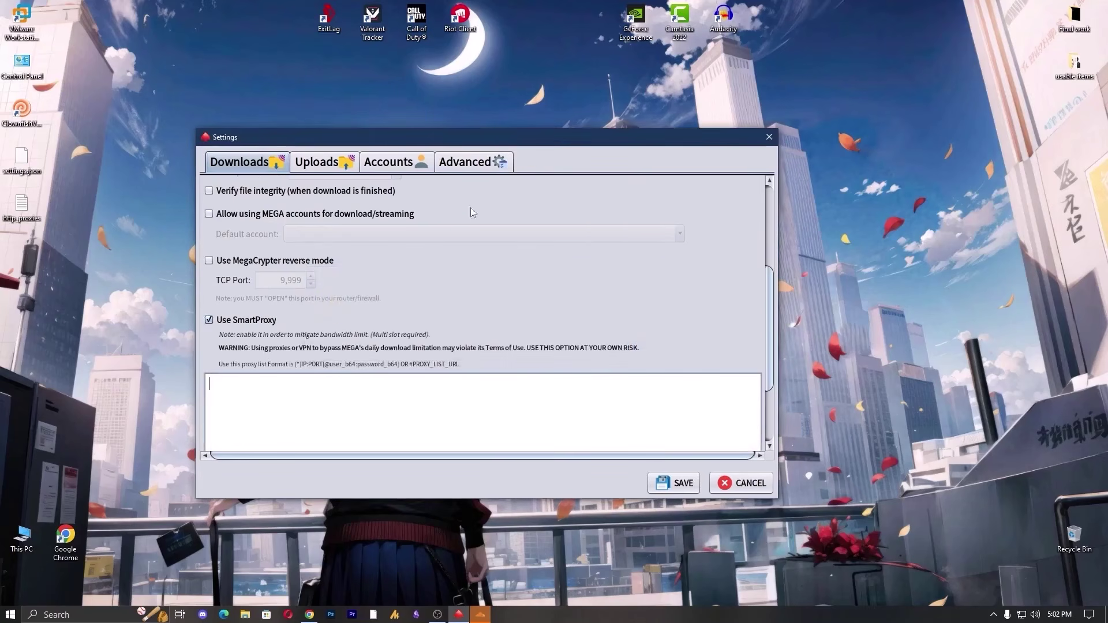
Copy the http_proxies.txt list into the SmartProxy box and save the settings
drag(499, 137, 605, 137)
double_click(22, 205)
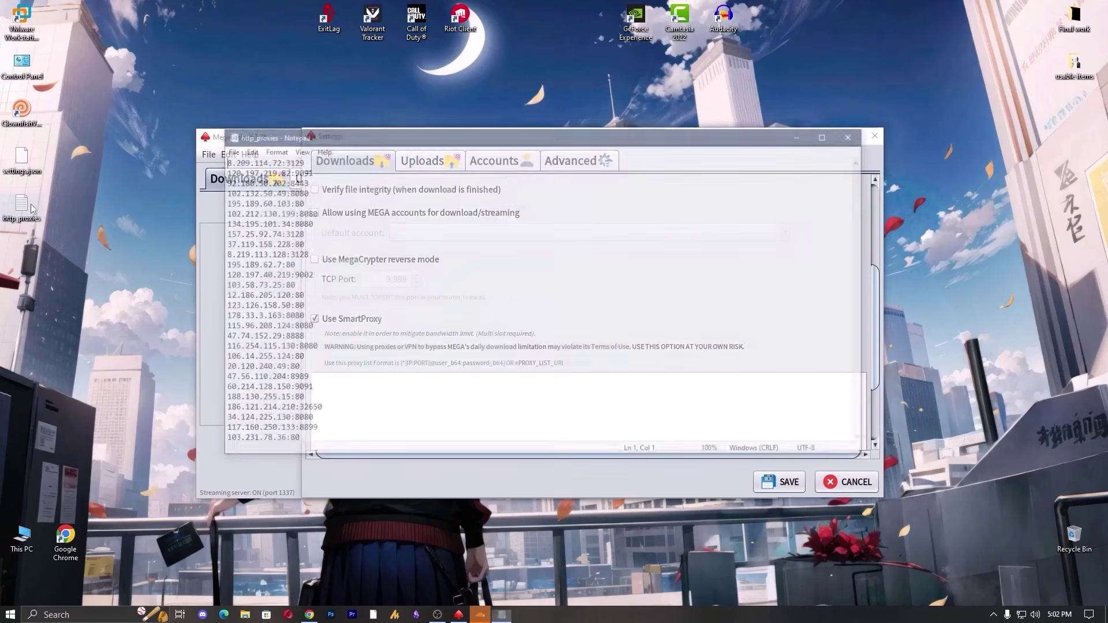
click(335, 277)
key(ctrl+a)
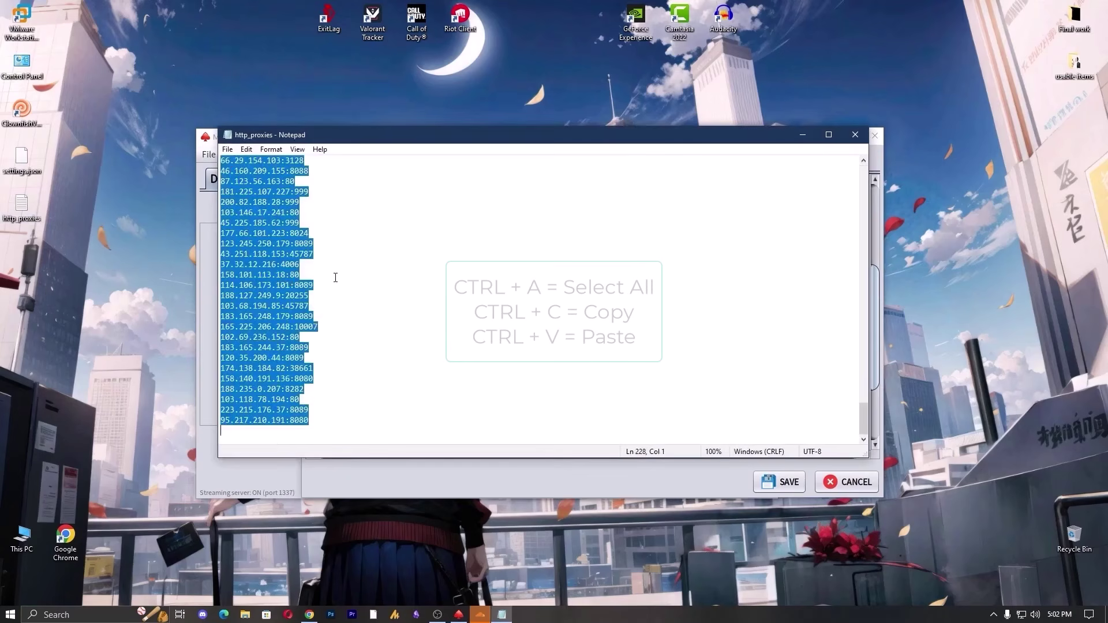
click(855, 137)
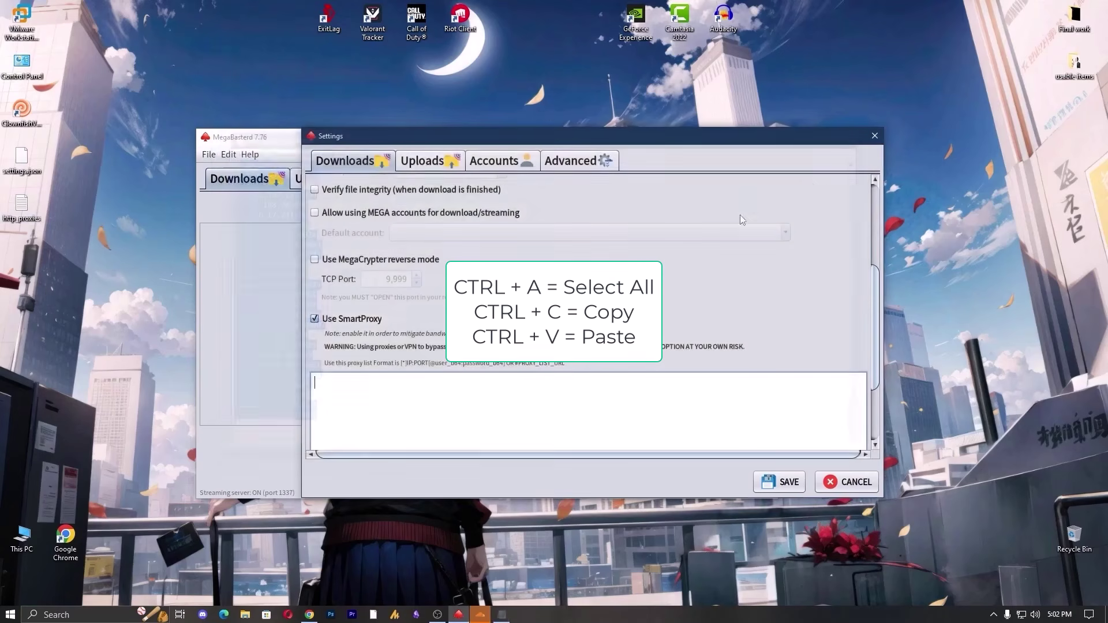
key(ctrl+v)
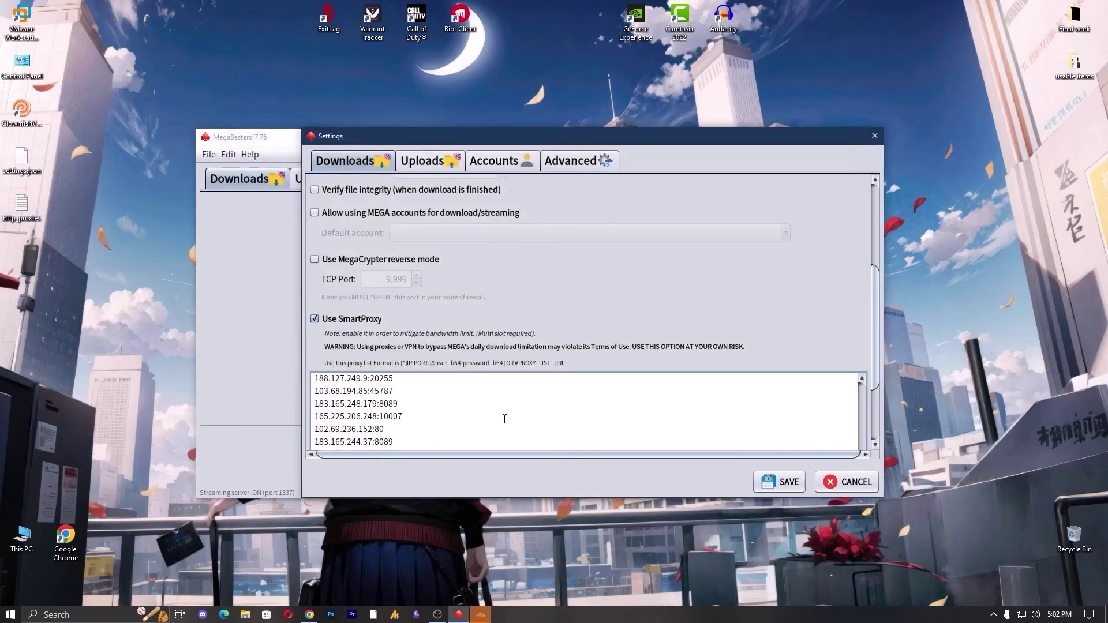
scroll(504, 419, down, 5)
scroll(504, 419, down, 5)
scroll(504, 419, up, 10)
click(782, 486)
click(645, 338)
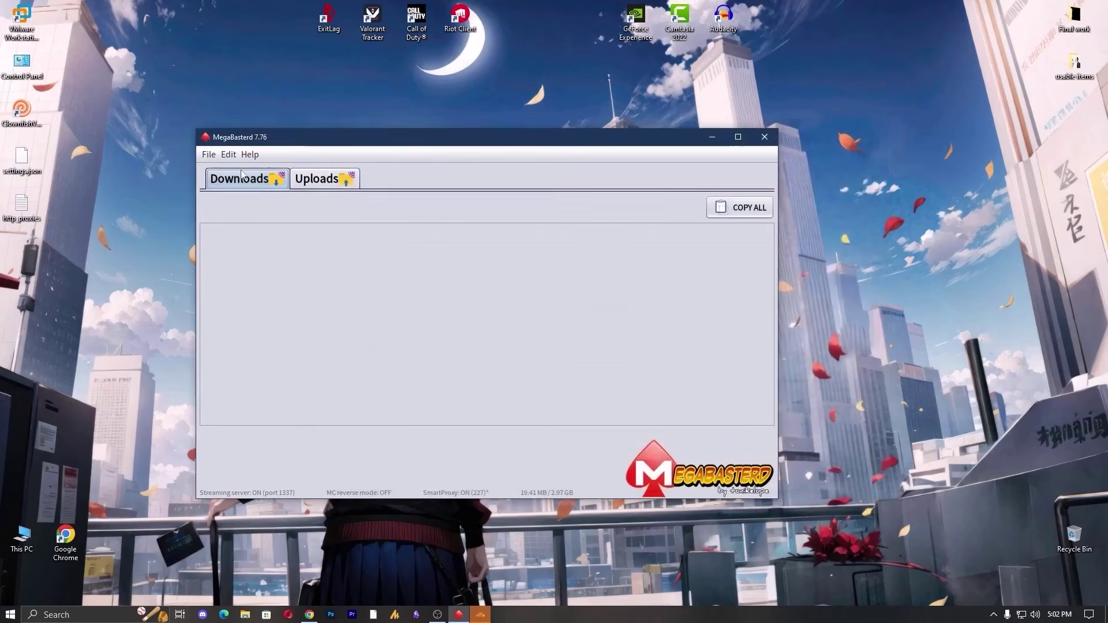
Open and cancel the new download link window, then close MegaBasterd
click(209, 154)
click(250, 184)
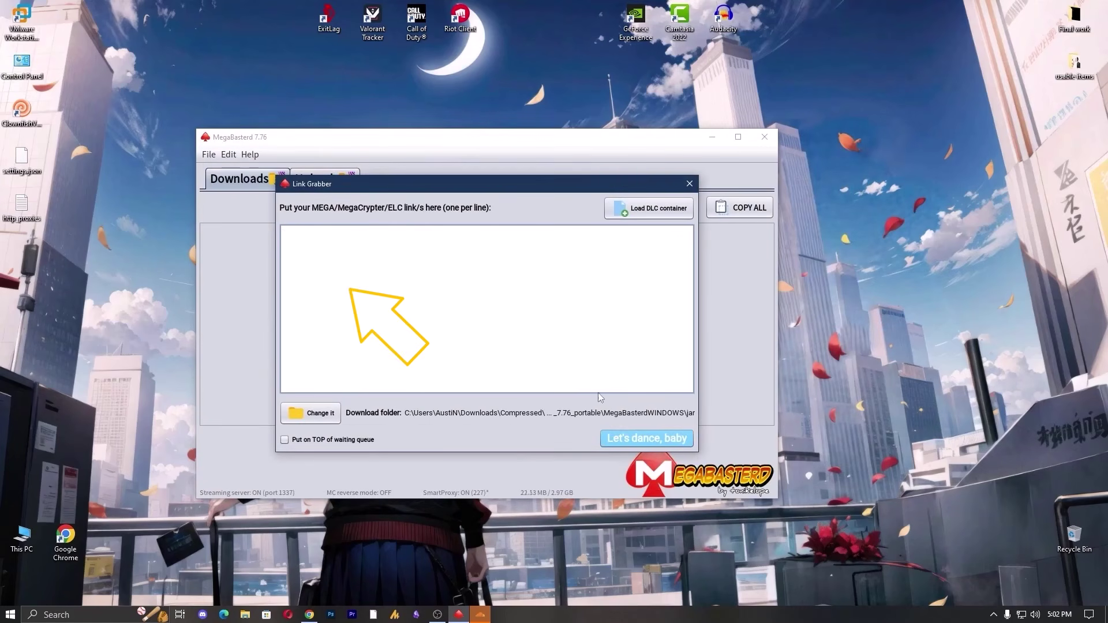
click(669, 444)
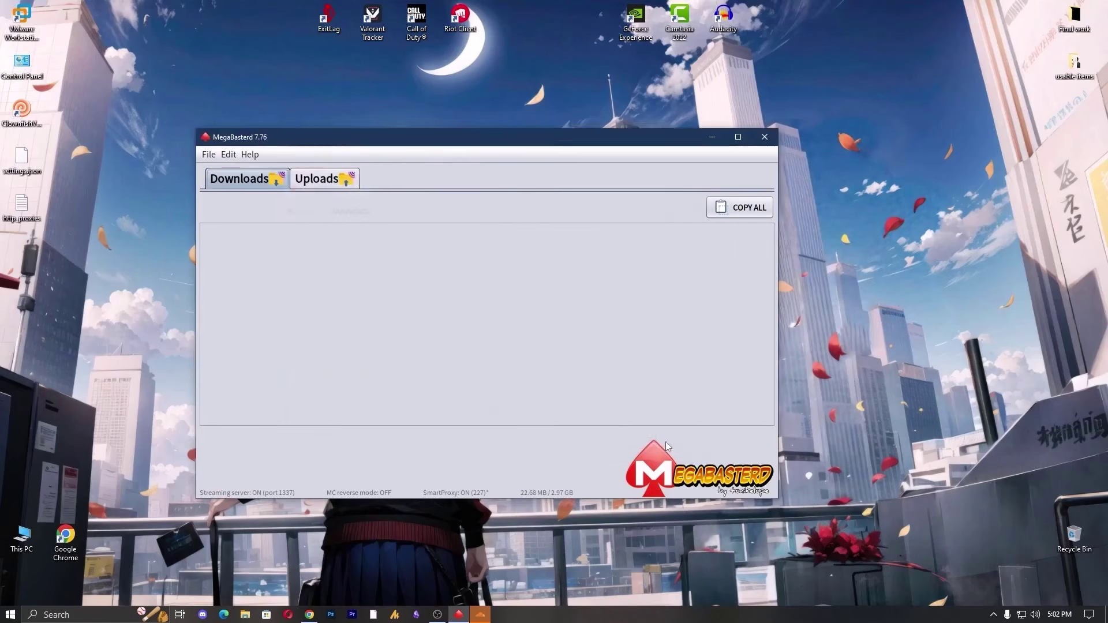
click(767, 138)
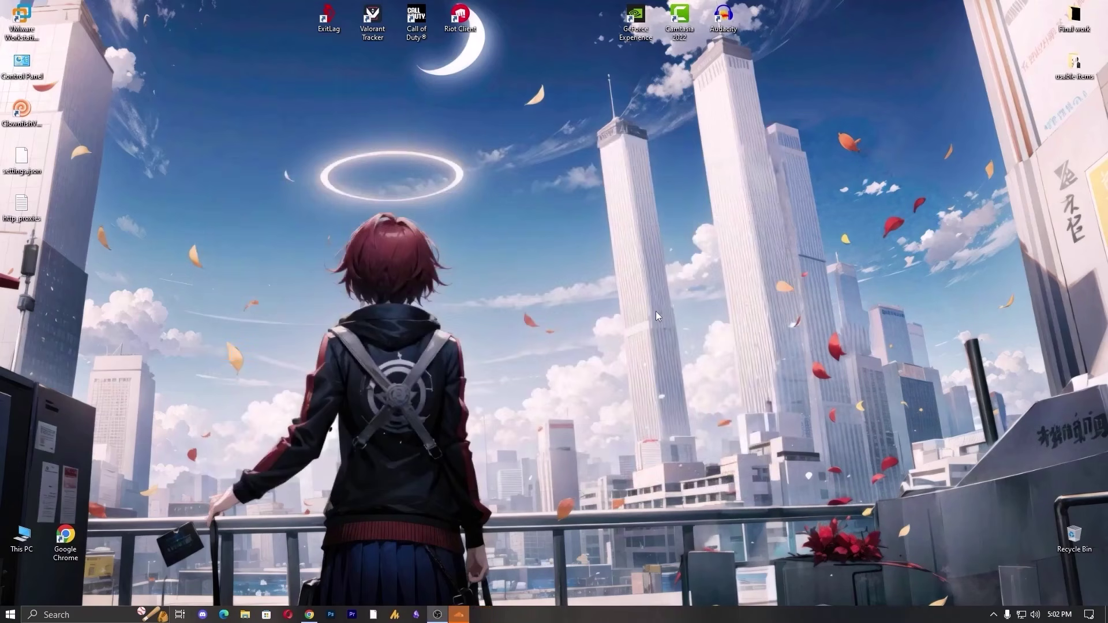